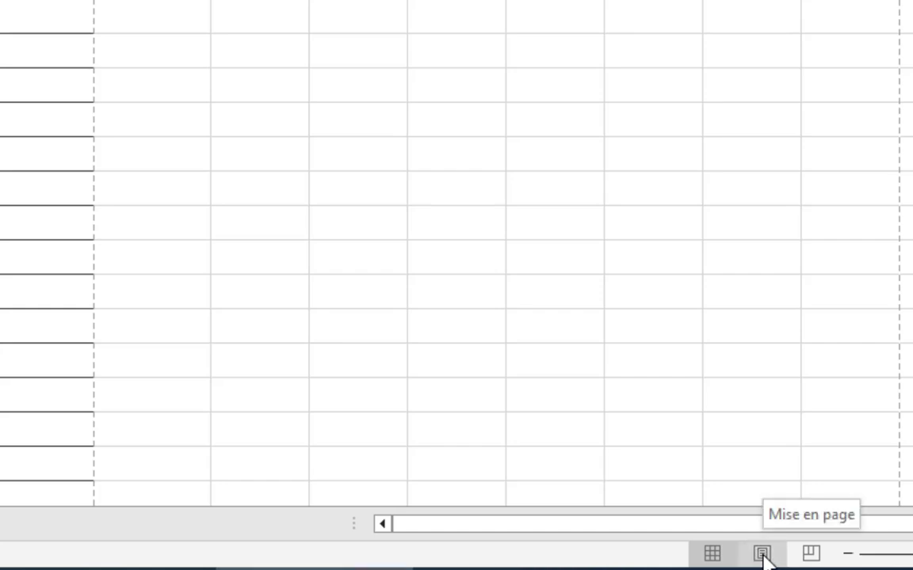
- Switch to Mise en page view and back to Normal view, then show the Insertion ribbon
left_click(762, 555)
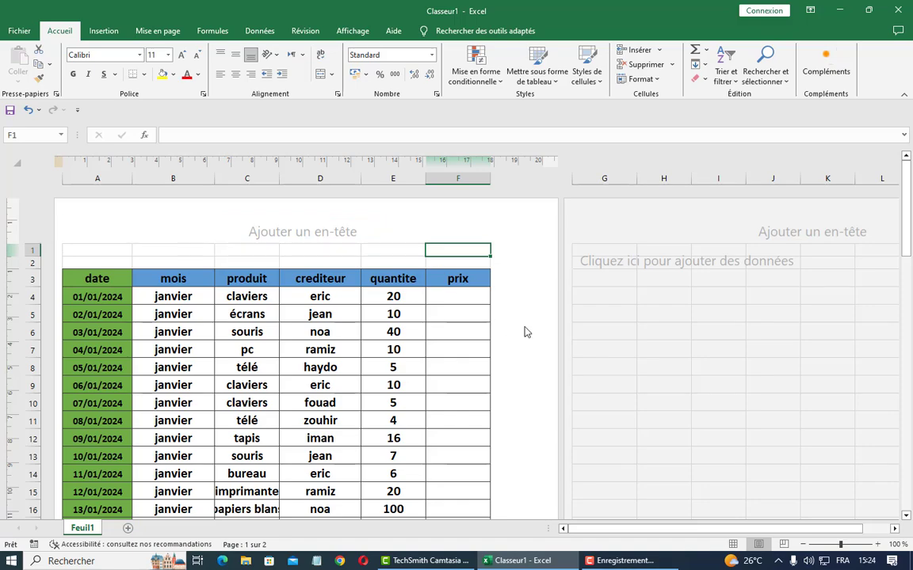
key("alt+w")
key("l")
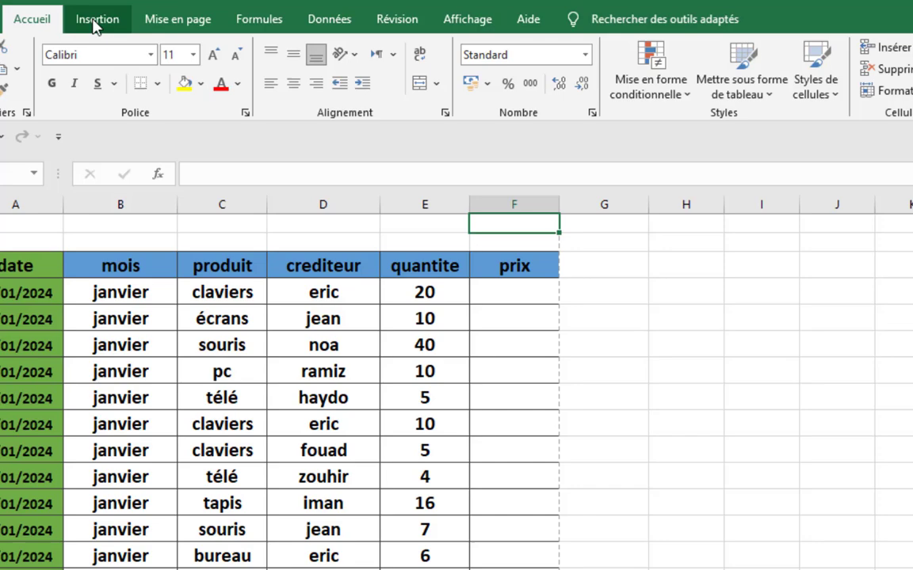
left_click(104, 31)
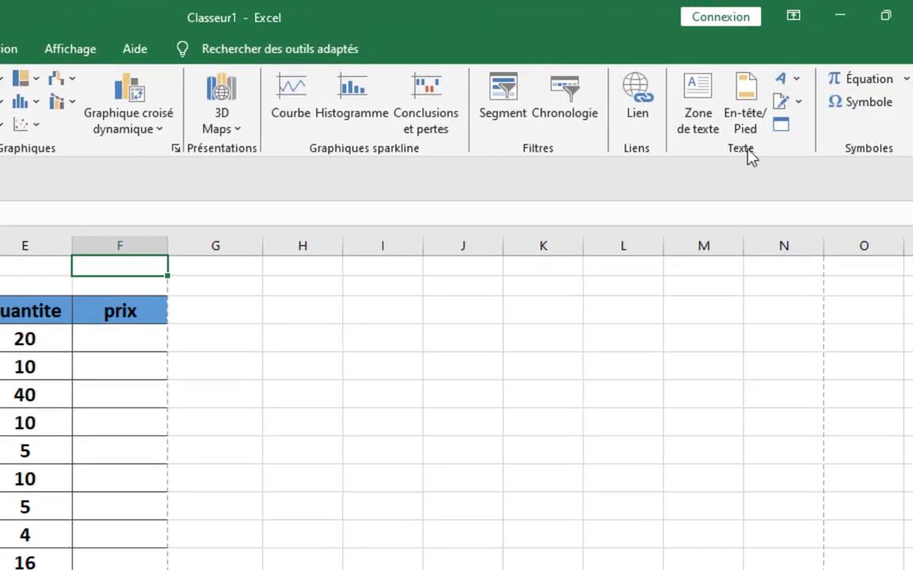
- Start a page header and select its centre section for editing
left_click(747, 95)
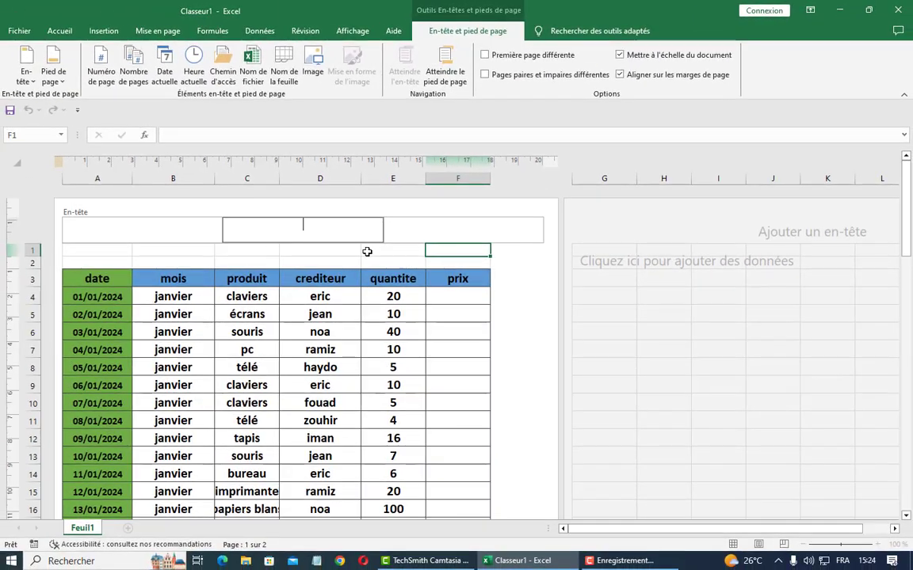
left_click(367, 251)
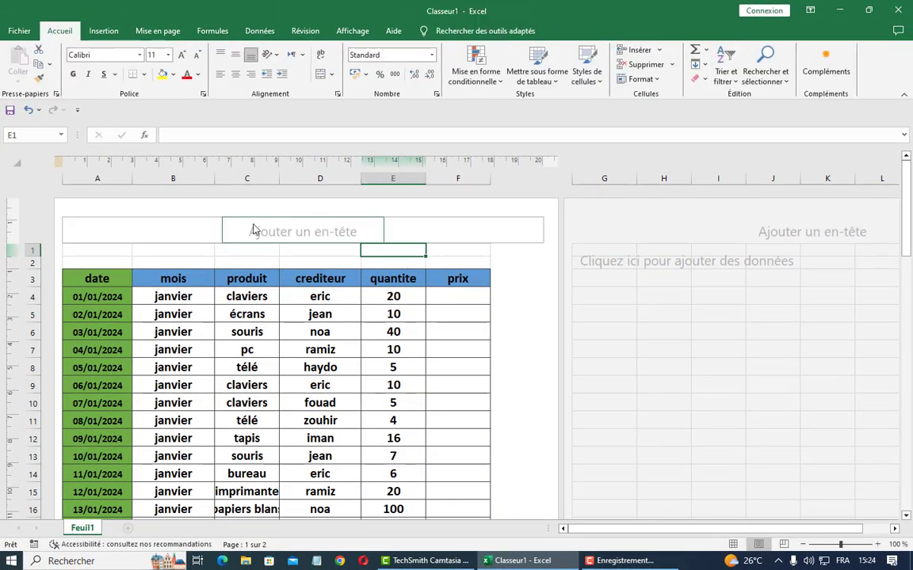
left_click(321, 228)
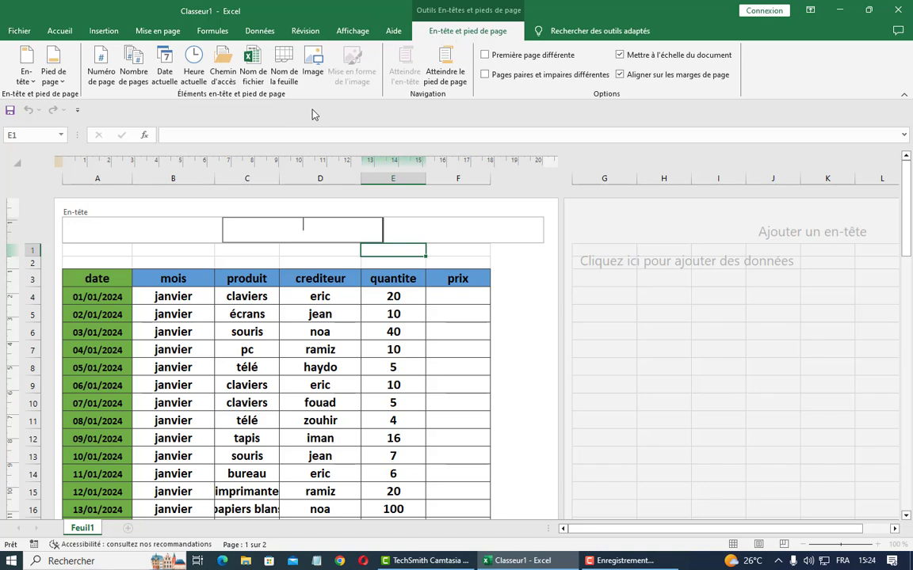
- Insert the 'ne' picture file into the centre header and exit header editing
left_click(314, 61)
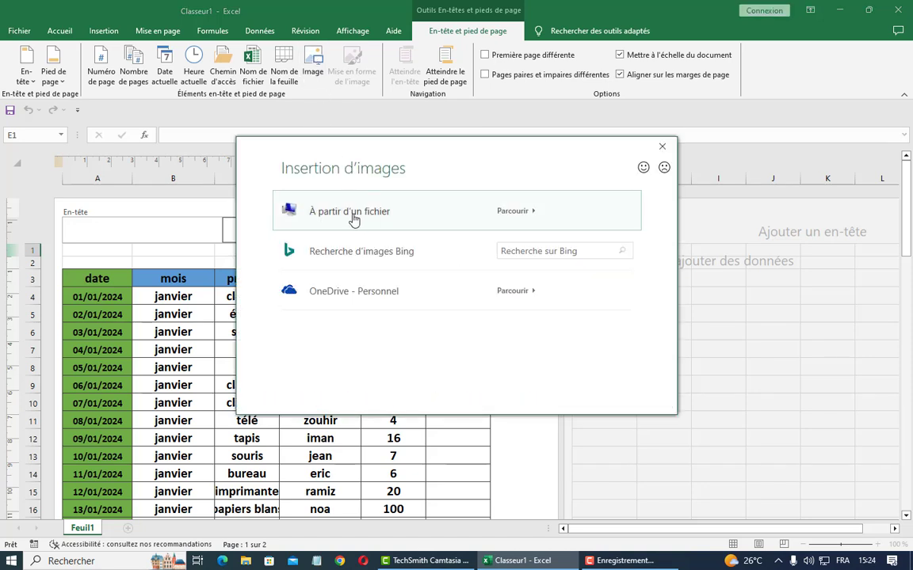
left_click(354, 220)
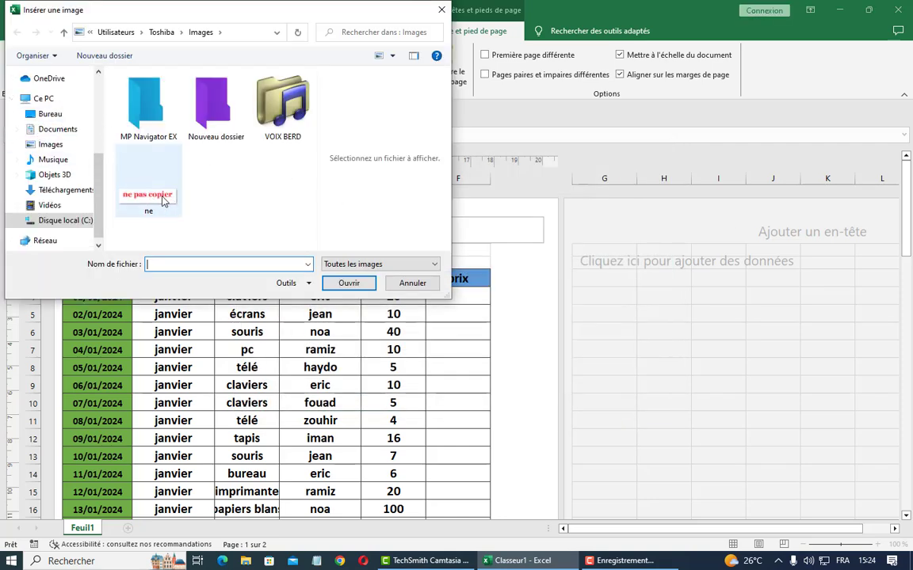
left_click(163, 201)
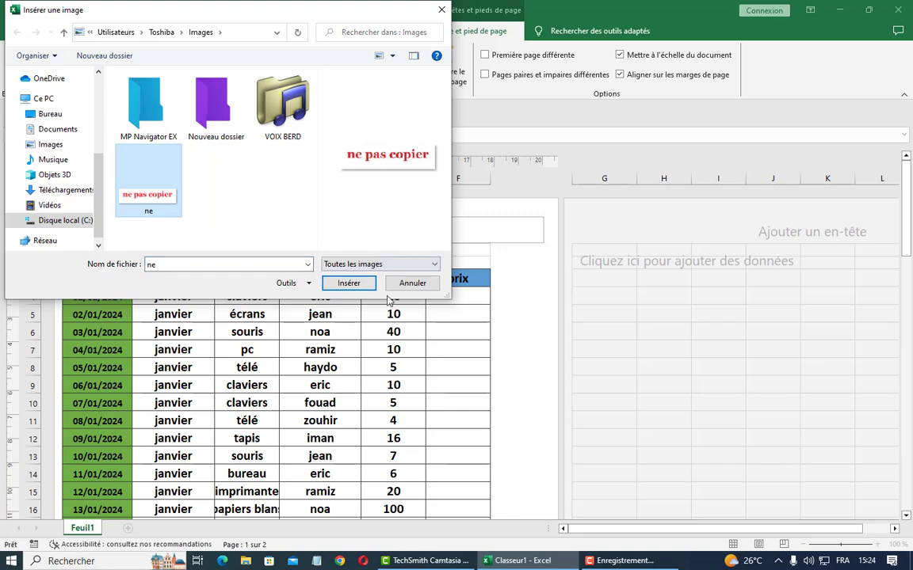
left_click(353, 283)
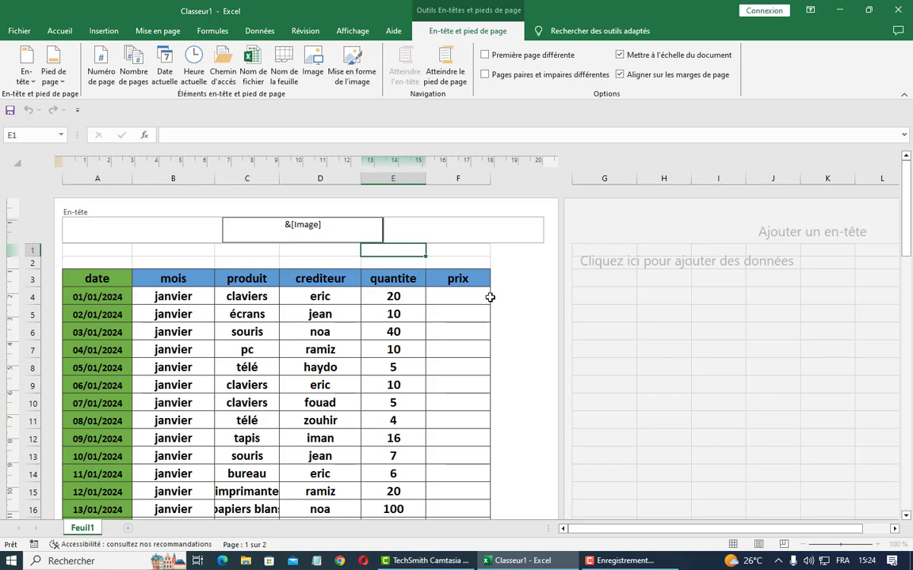
left_click(479, 300)
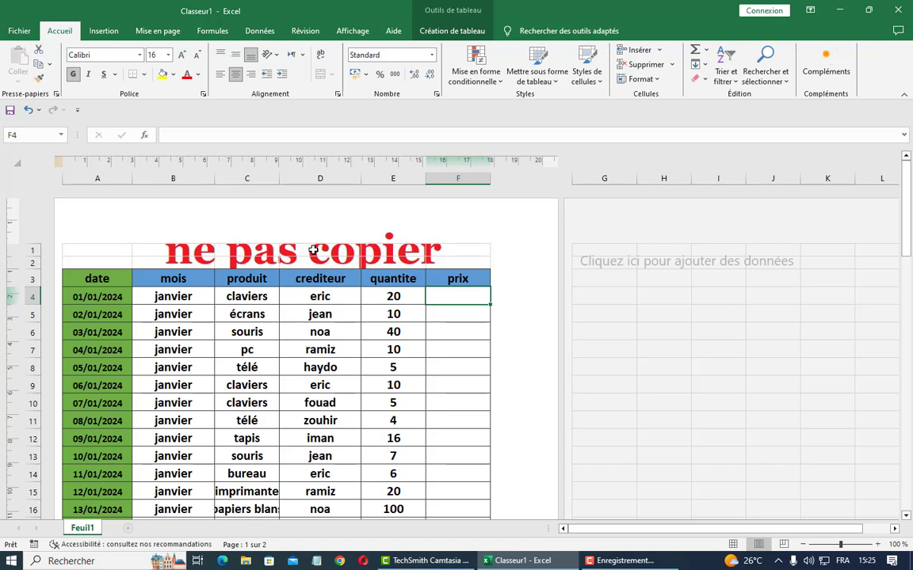
- Reselect the centre header holding &[Image] and show the En-tête et pied de page tools
left_click(344, 230)
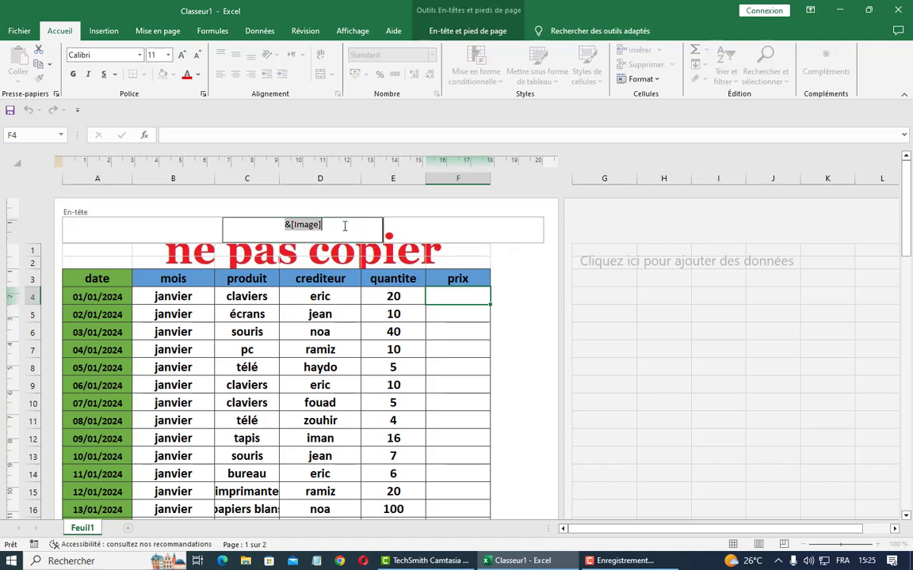
left_click(467, 31)
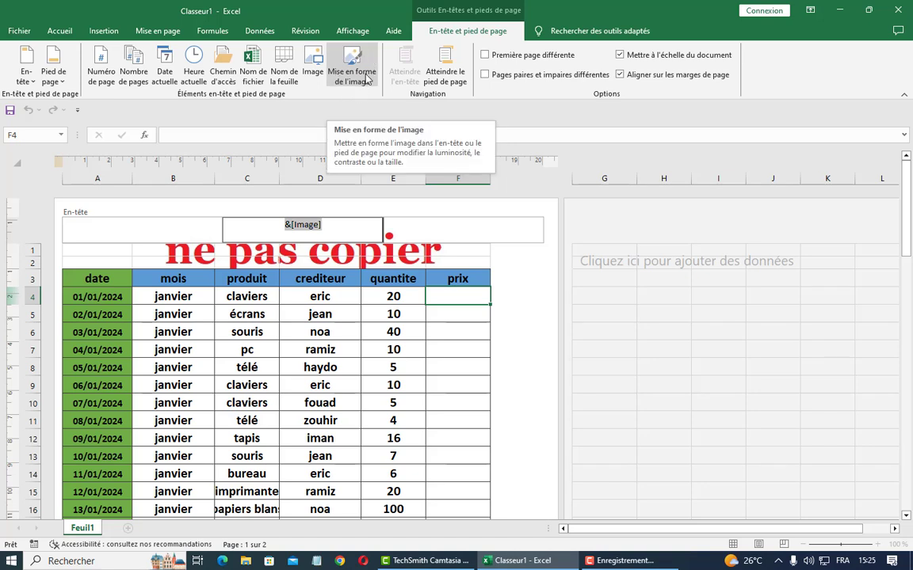
- Set the header picture's Haut crop to -5,1 cm in Format de l'image
left_click(364, 68)
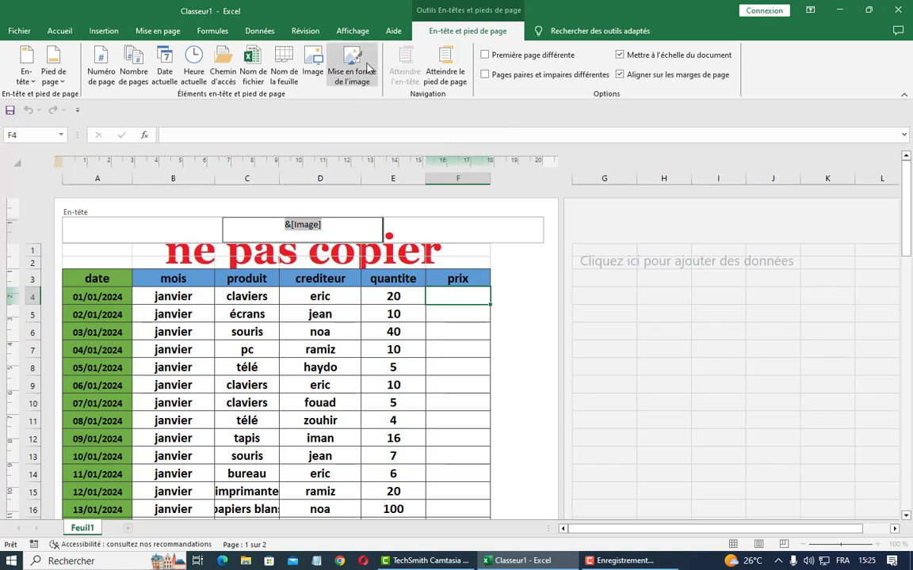
left_click(354, 73)
left_click(353, 73)
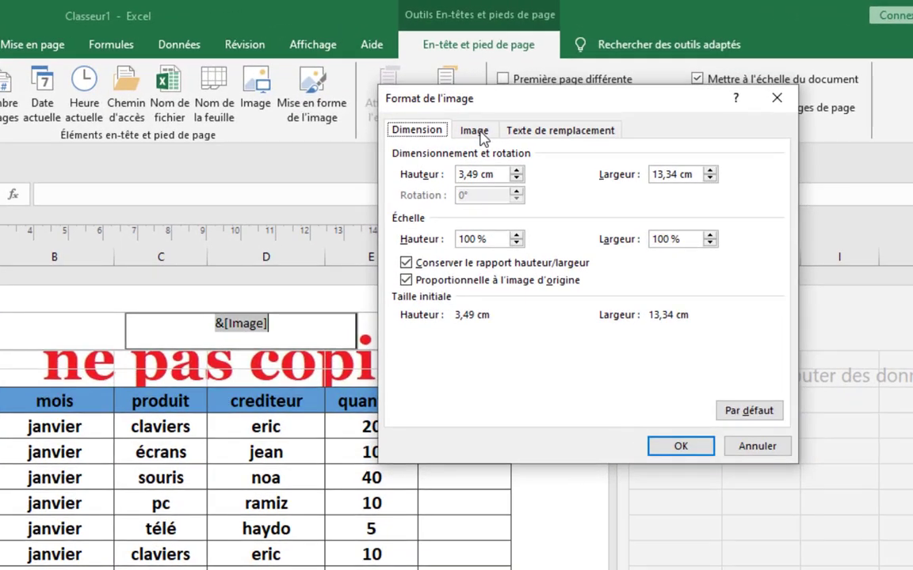
left_click(474, 130)
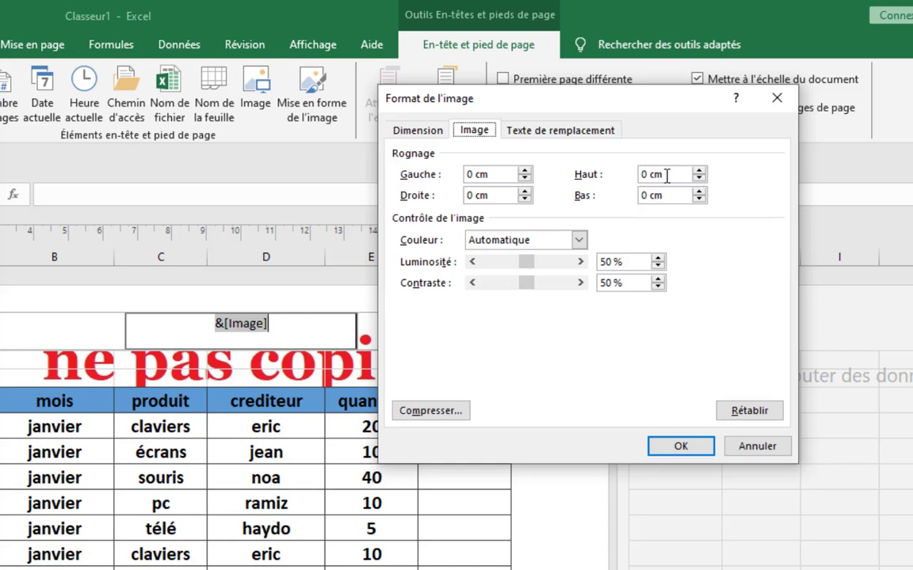
left_click(698, 179)
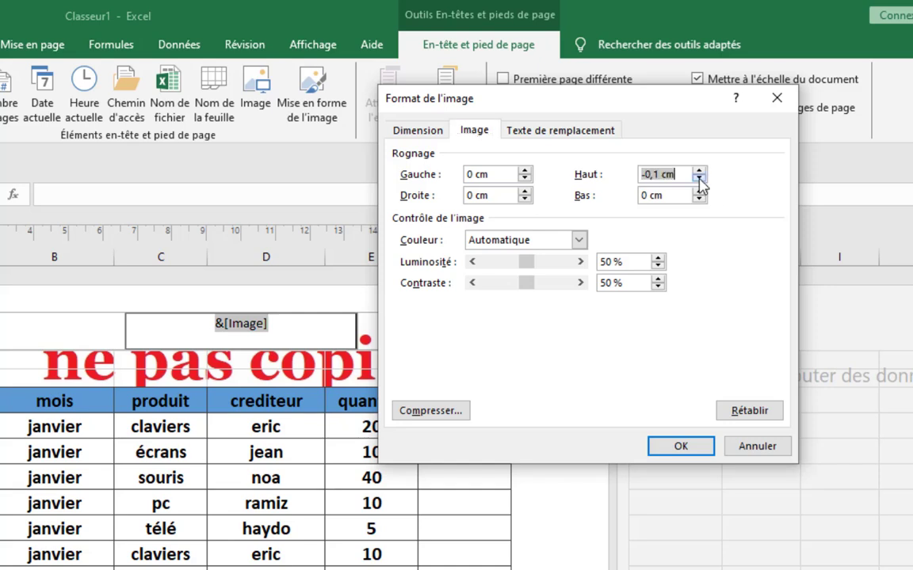
left_click(698, 179)
left_click(698, 179)
left_click(681, 447)
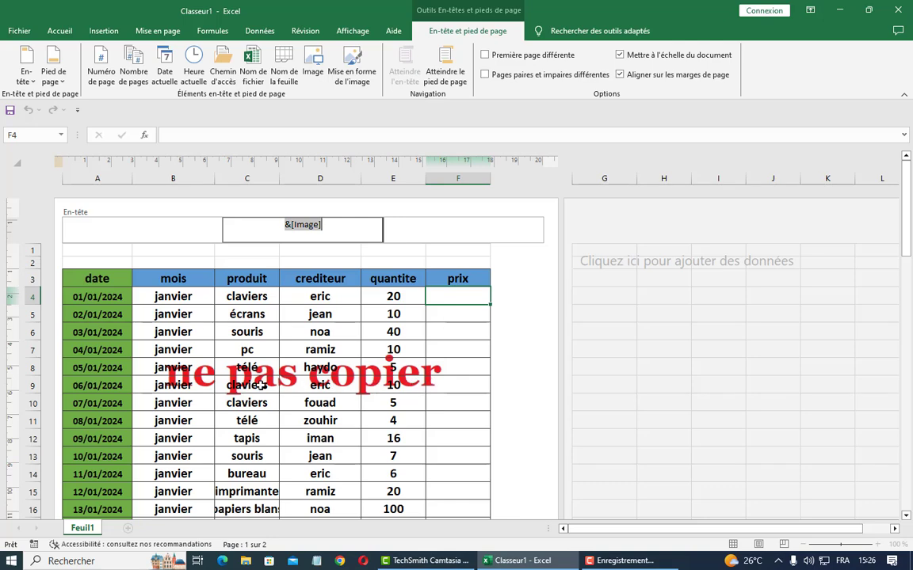
- Lower the header picture's Haut crop further to -8,1 cm
left_click(352, 73)
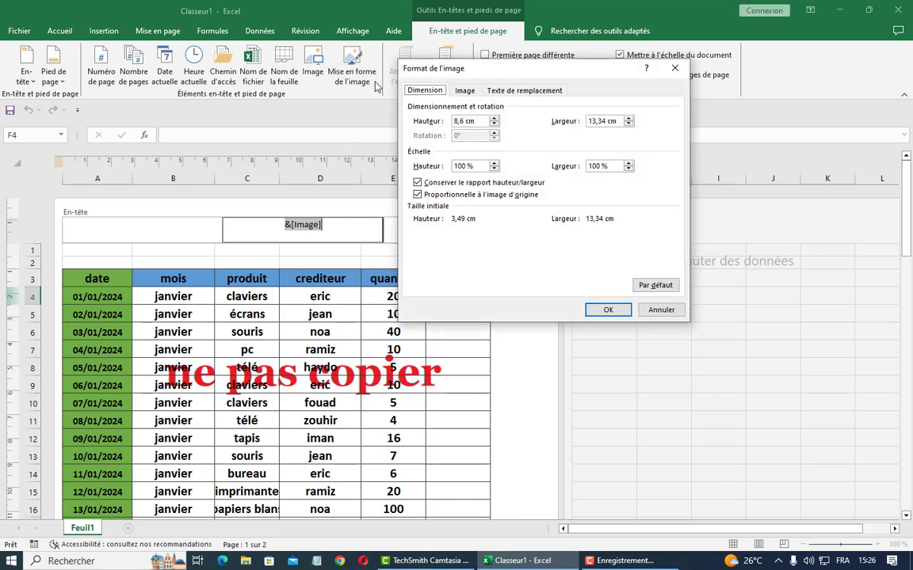
left_click(464, 90)
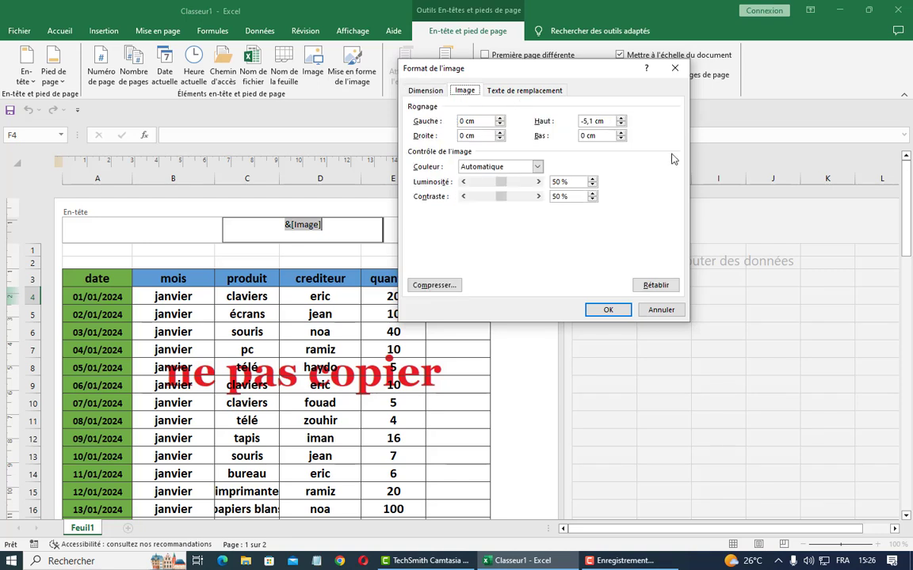
left_click(621, 124)
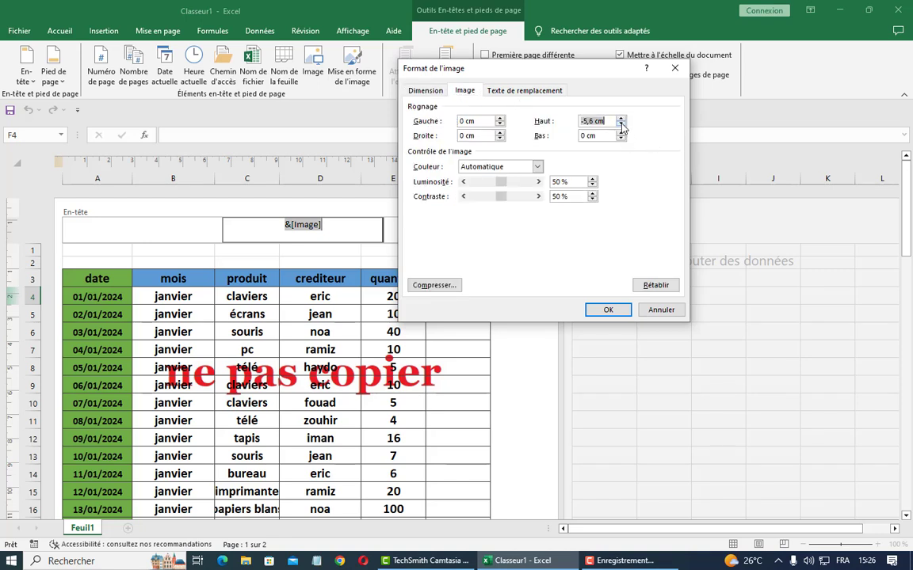
left_click_drag(621, 126, 621, 126)
left_click(609, 310)
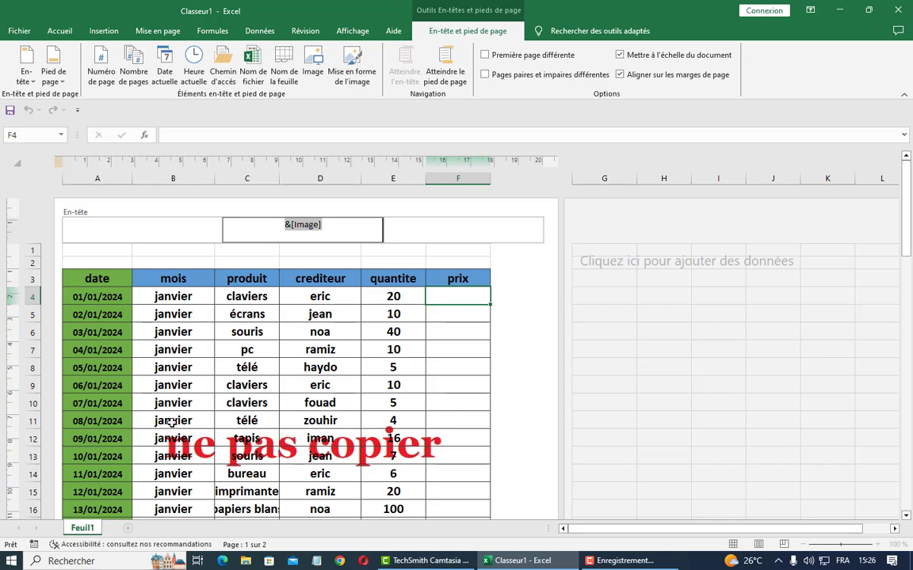
- Widen the header image to 14,74 cm and check the sheet
left_click(351, 63)
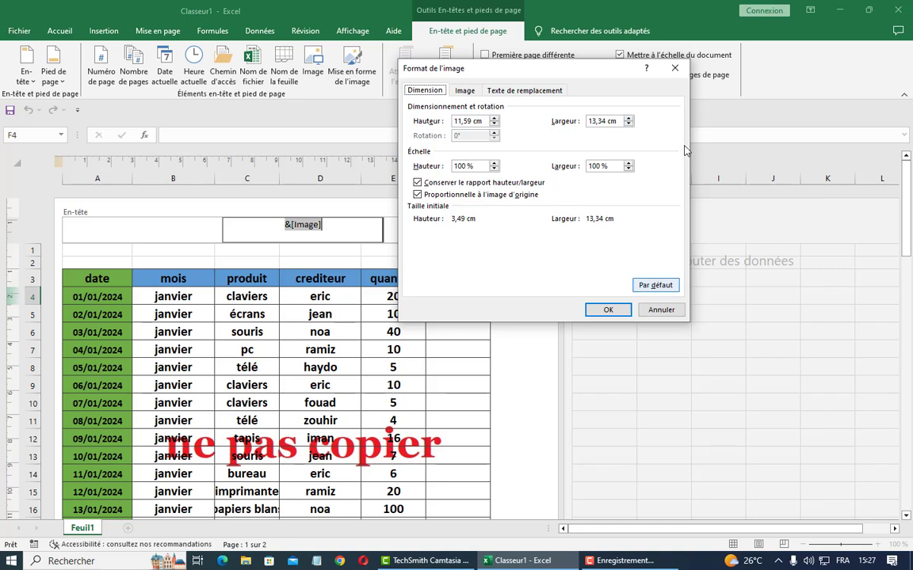
left_click(629, 119)
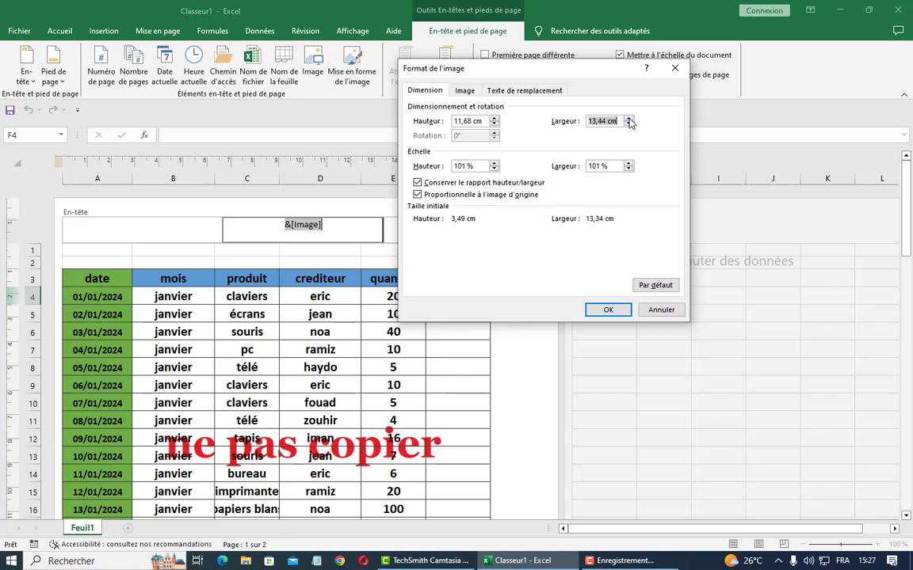
left_click(628, 118)
left_click(628, 118)
left_click(608, 310)
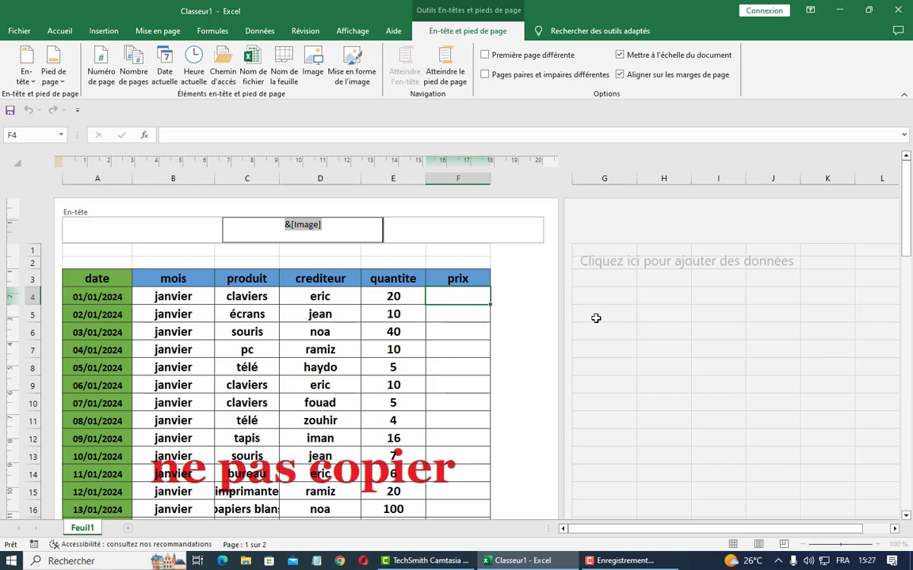
- Increase the header image width further to 15,24 cm
left_click(353, 70)
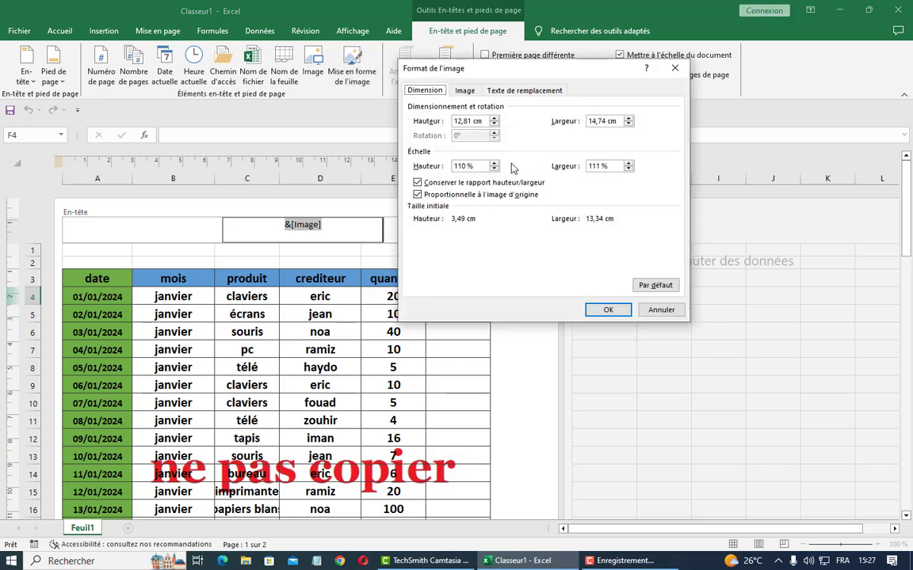
left_click(628, 121)
left_click(628, 121)
left_click(628, 120)
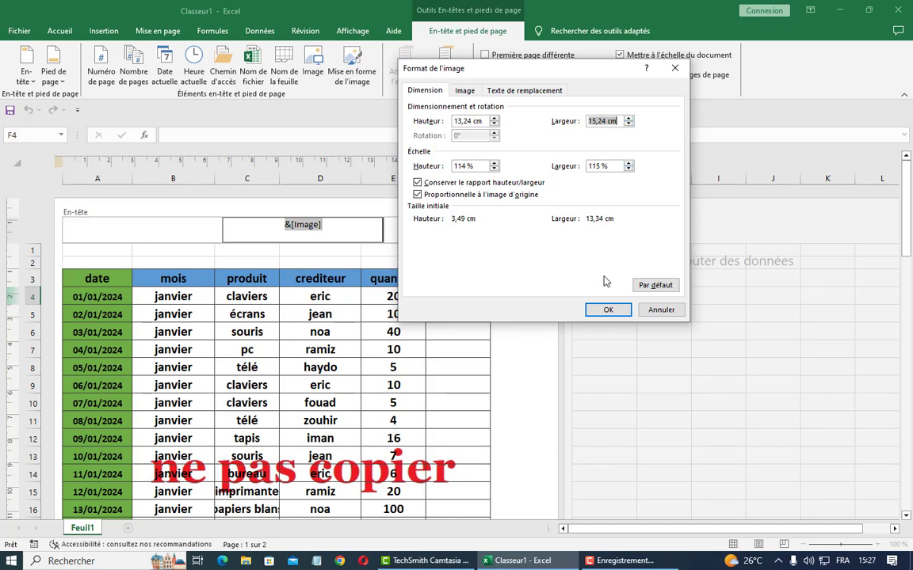
left_click(607, 310)
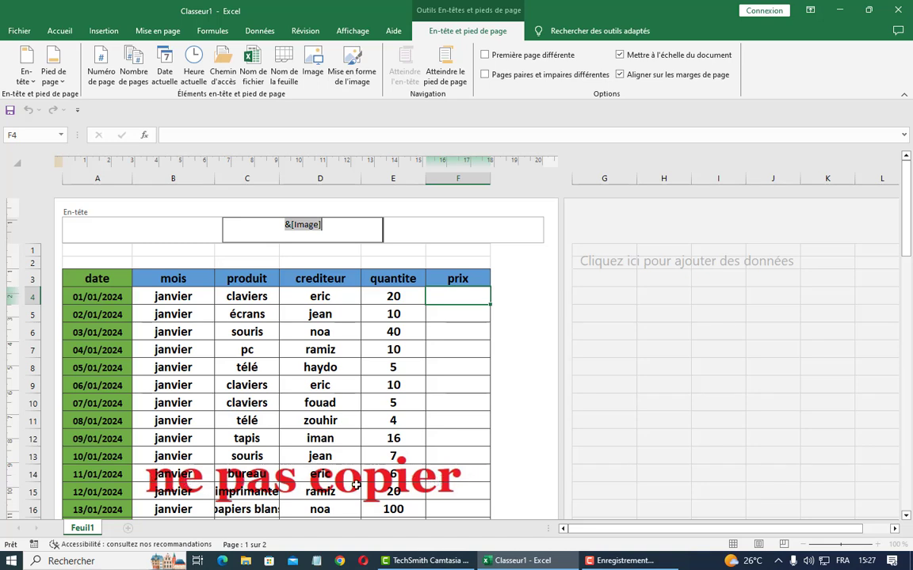
left_click(353, 67)
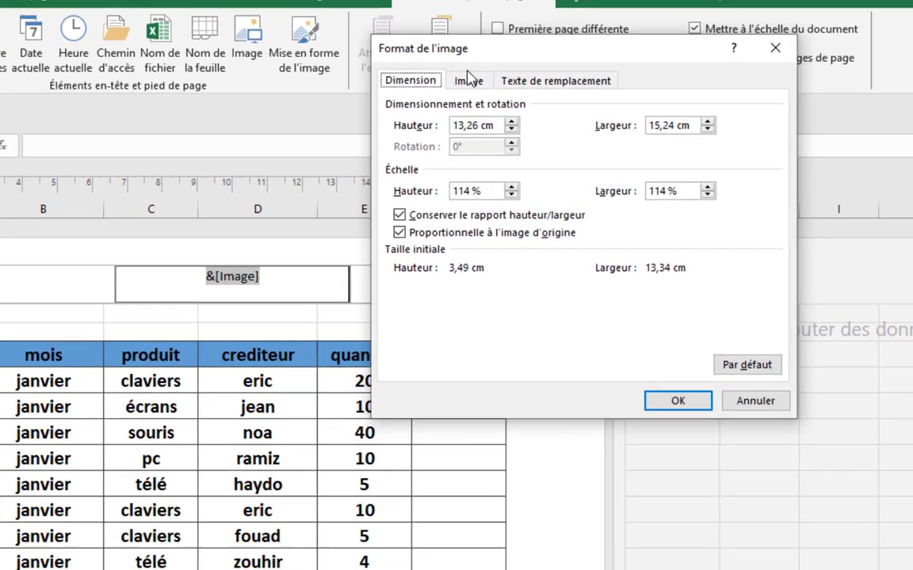
- Set the header image Couleur to Filigrane, giving 85% brightness and 15% contrast
left_click(465, 92)
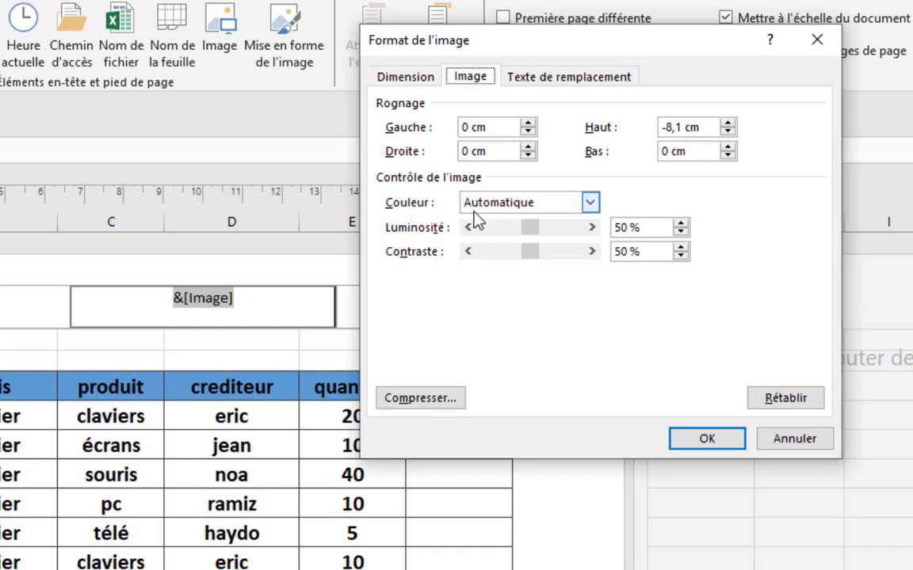
left_click(590, 204)
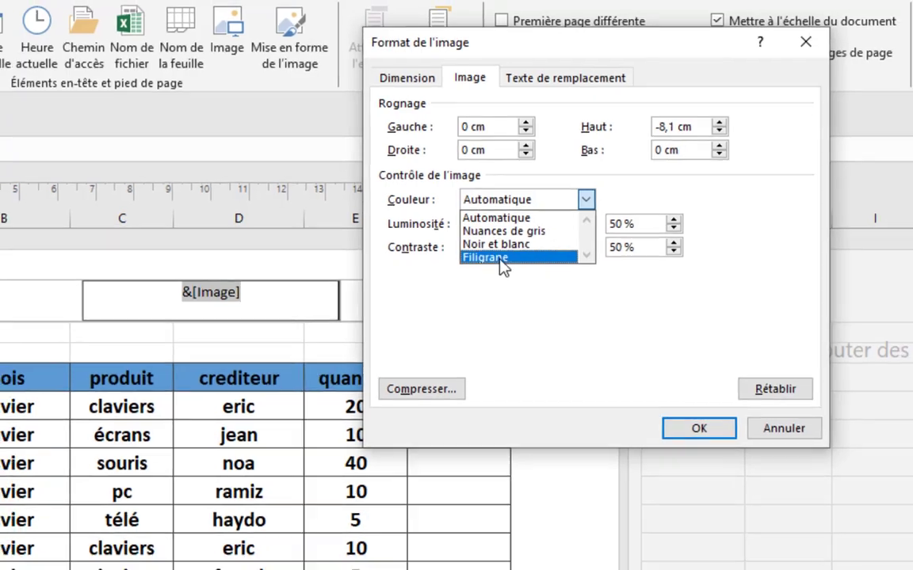
left_click(492, 263)
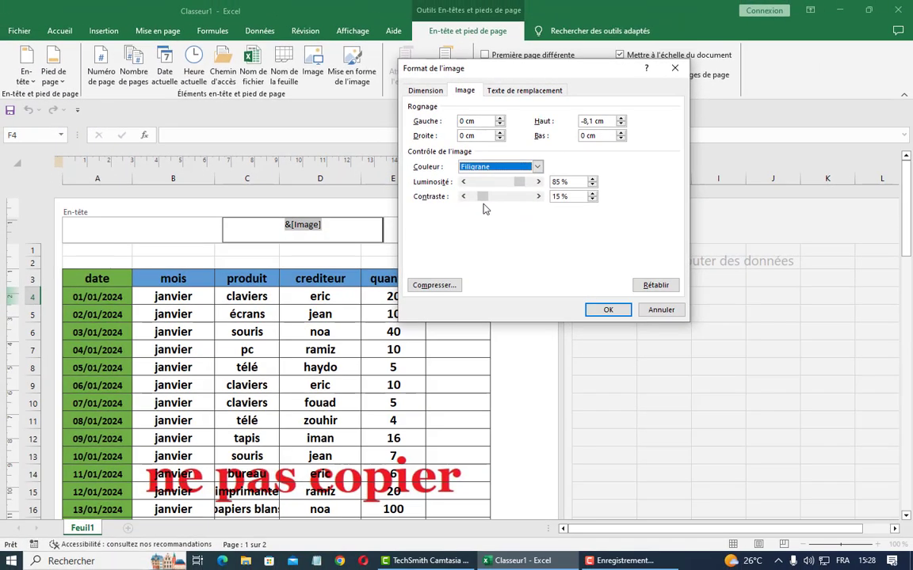
left_click(607, 309)
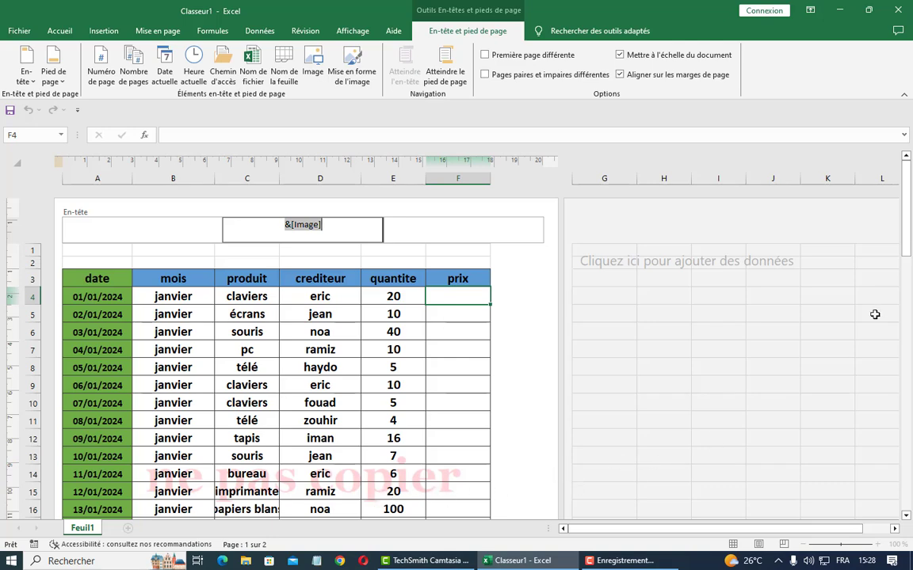
- Return to the top of the sheet and reselect the centre header with its tools showing
left_click_drag(905, 247, 906, 265)
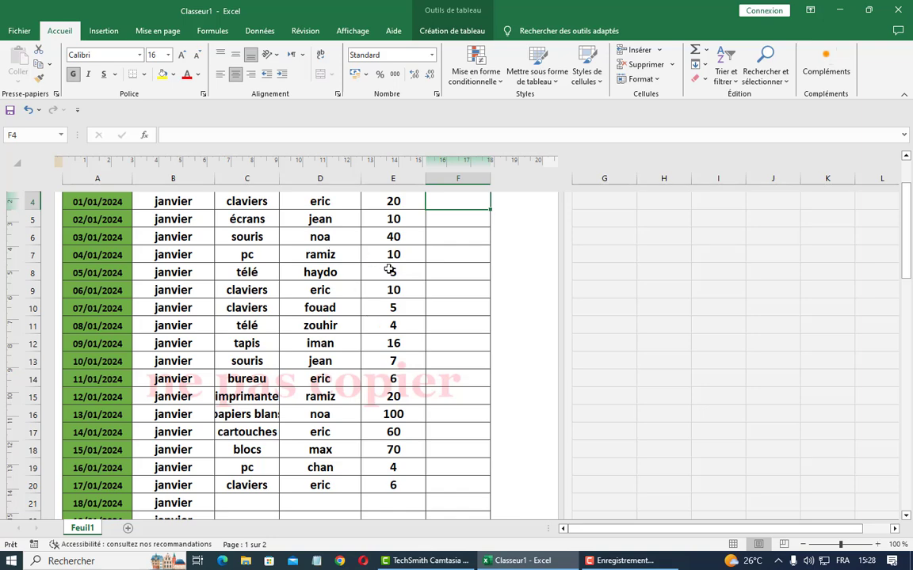
scroll(356, 254, "up", 3)
left_click(325, 232)
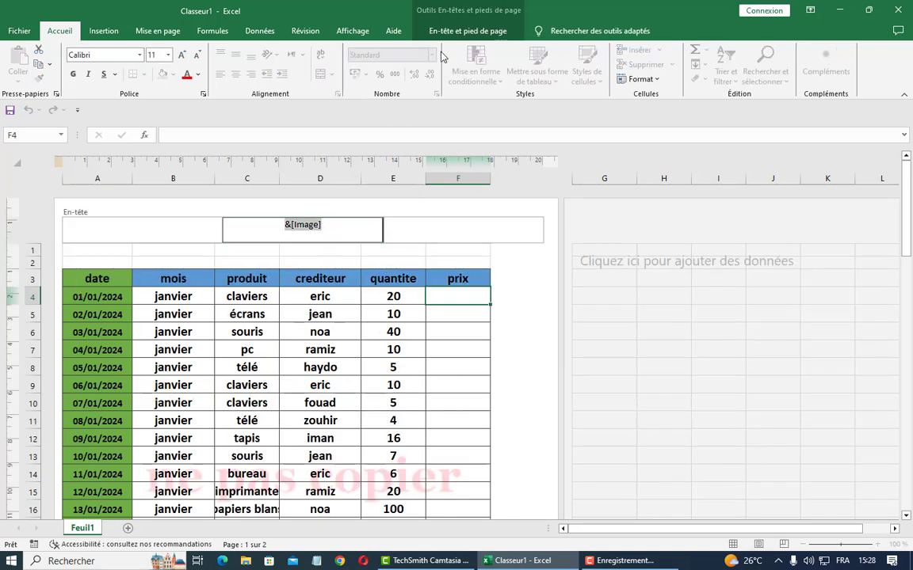
left_click(476, 32)
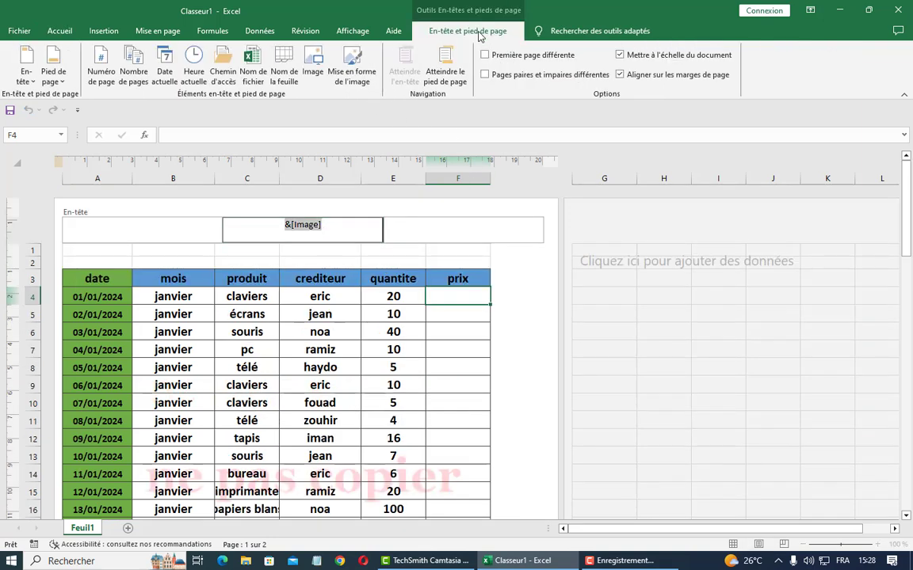
- Lower the header image's Luminosité from 85% to 81%
left_click(354, 79)
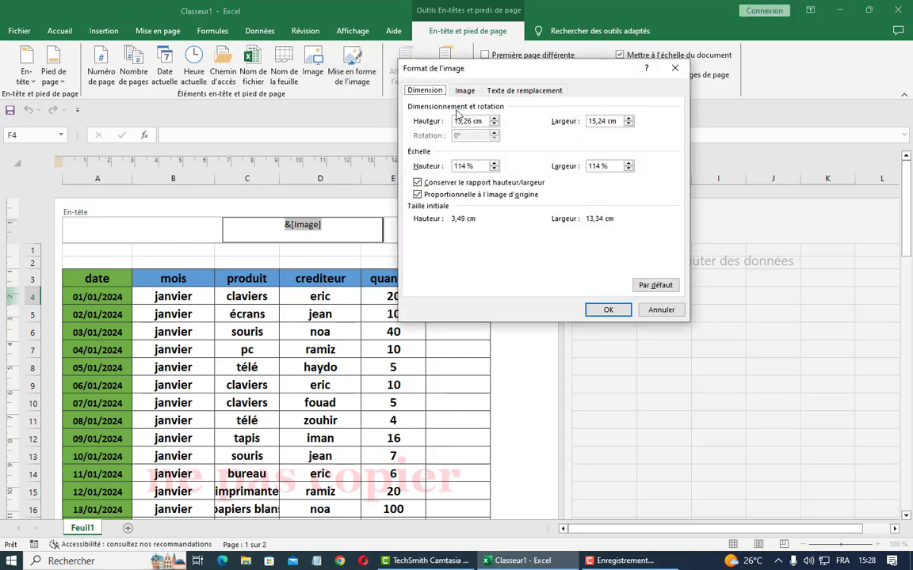
left_click(465, 91)
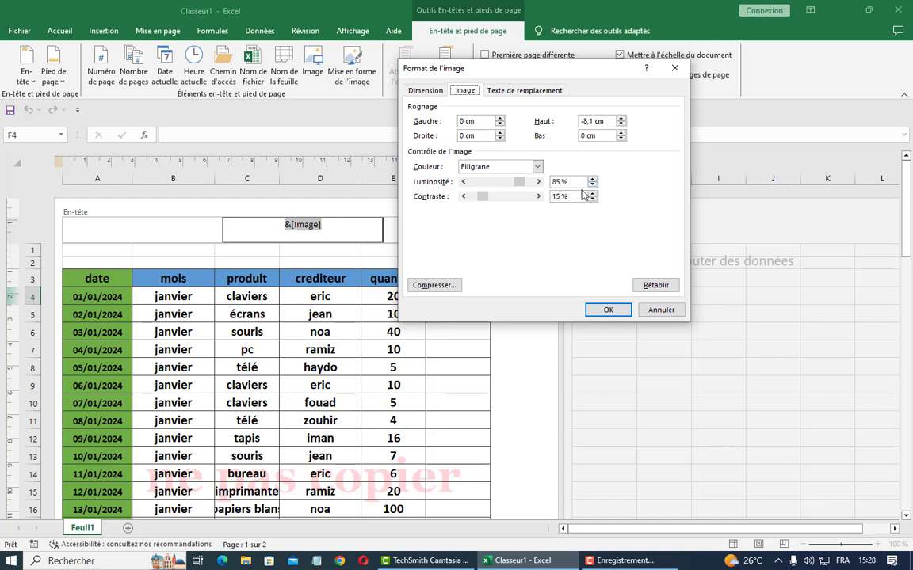
left_click(592, 185)
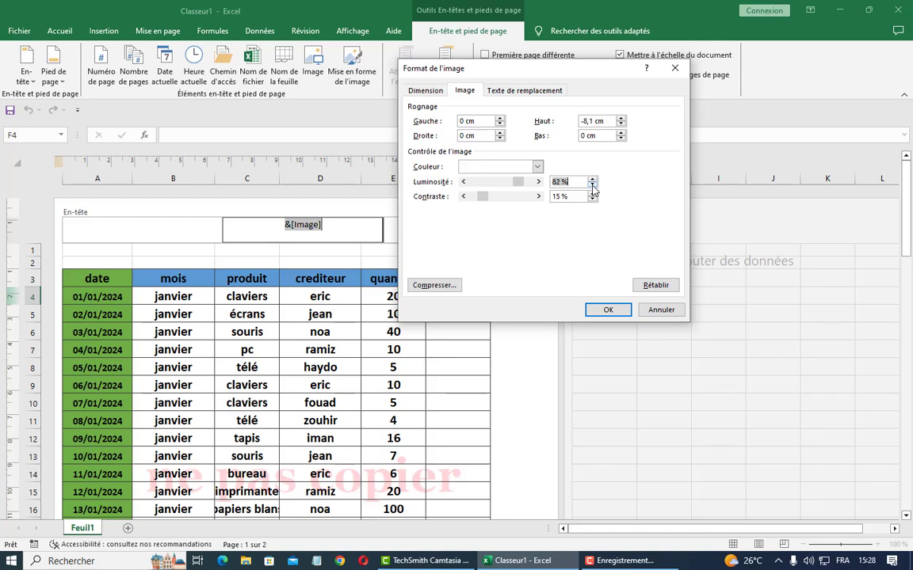
left_click(606, 309)
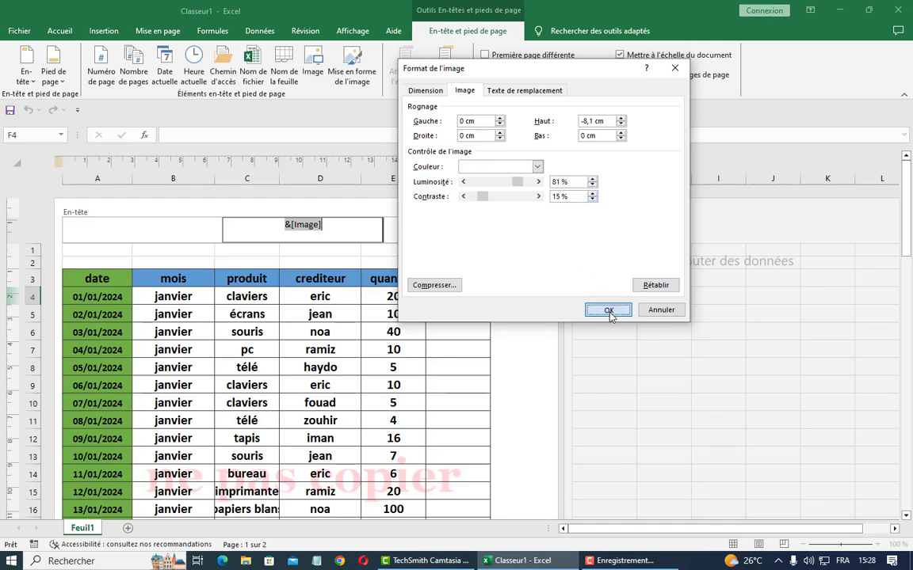